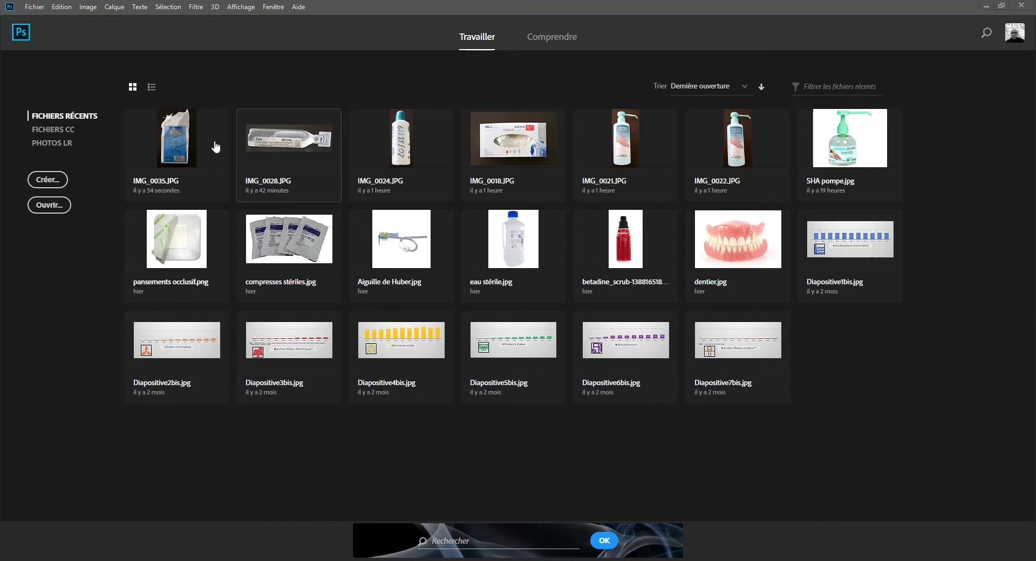
Open the compress package photo IMG_0035.JPG from Recent Files
left_click(165, 134)
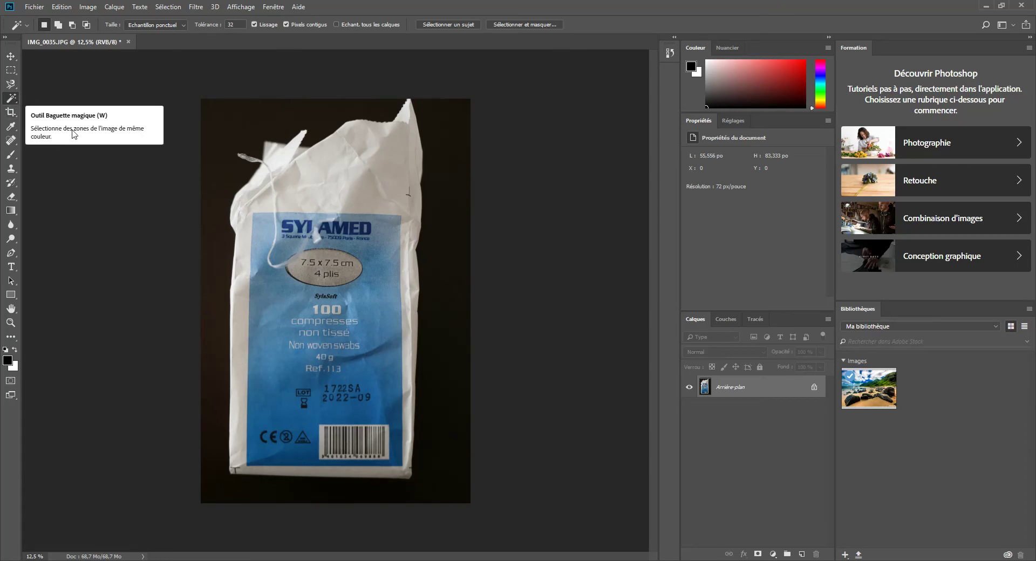
left_click(313, 222)
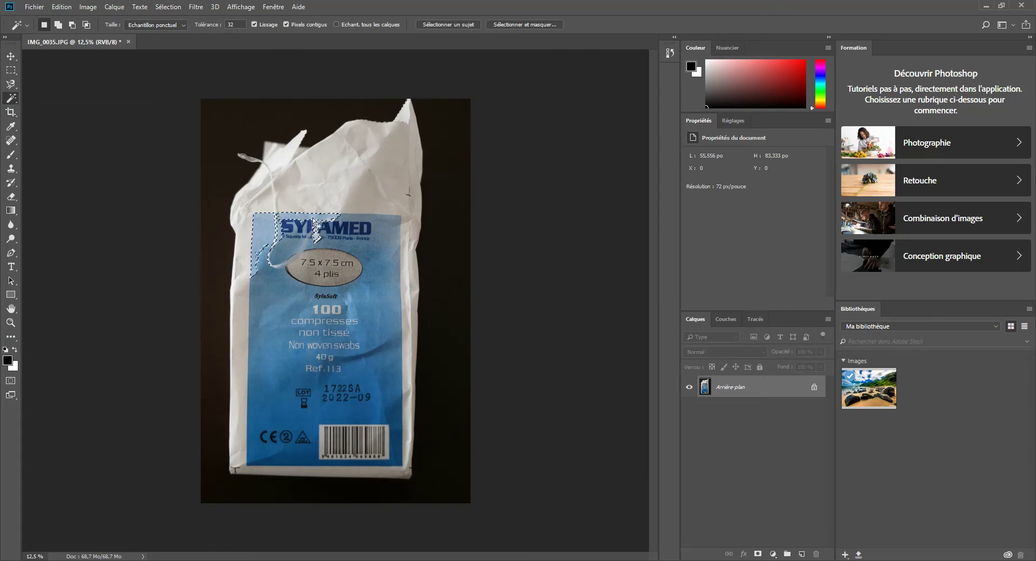
left_click(328, 193)
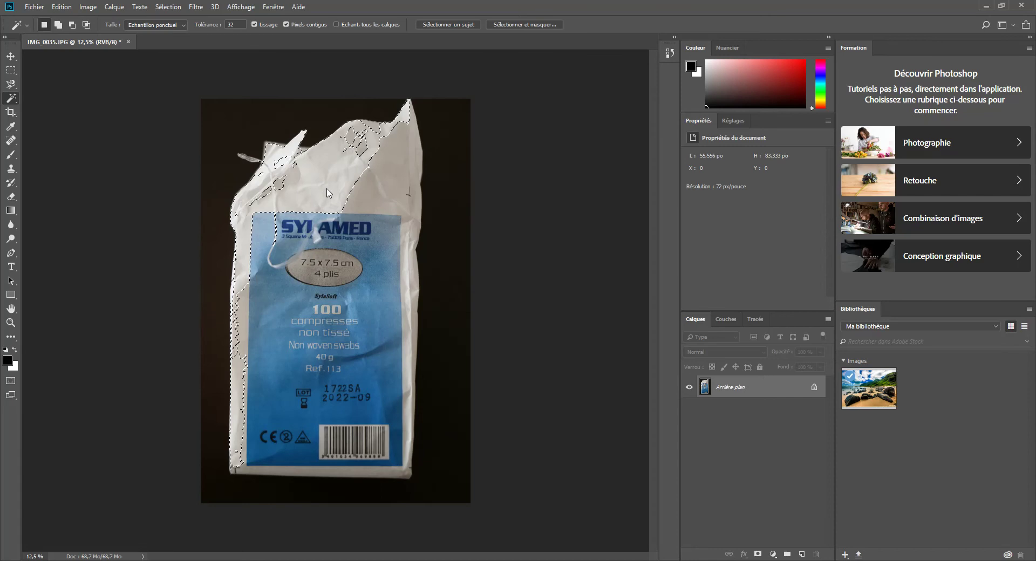
key("shift")
left_click(363, 153, "shift")
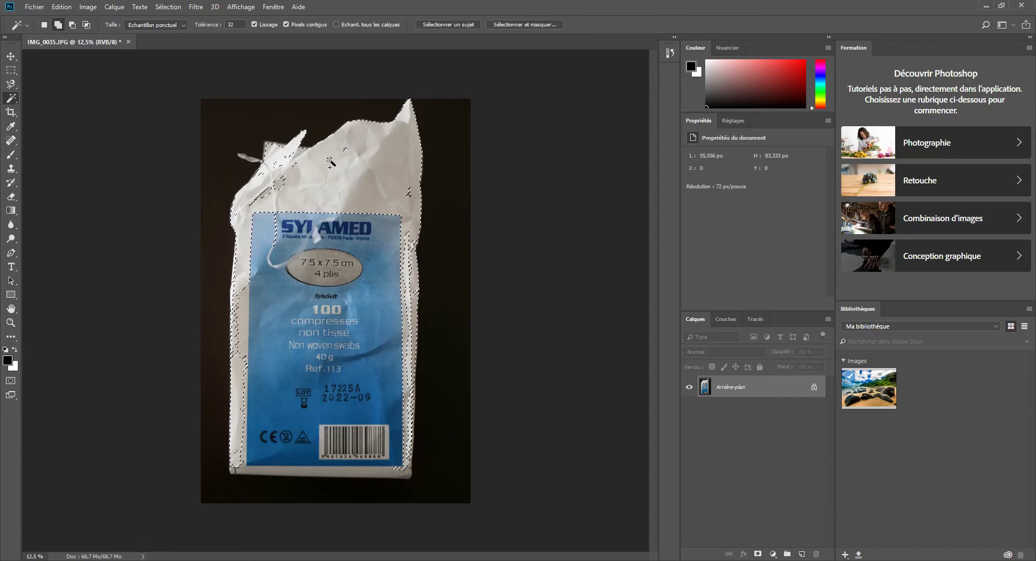
left_click(281, 177, "shift")
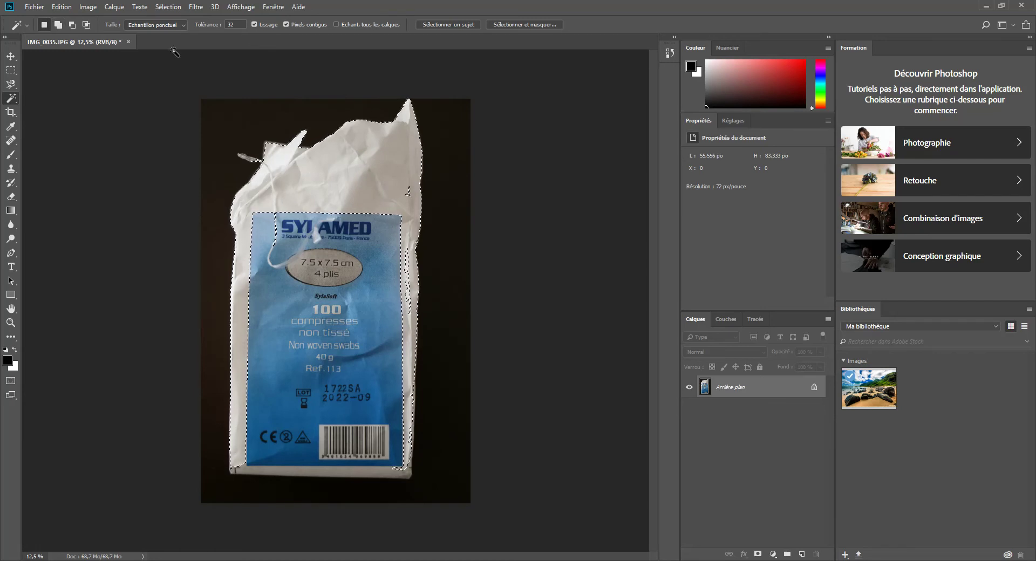
left_click(54, 12)
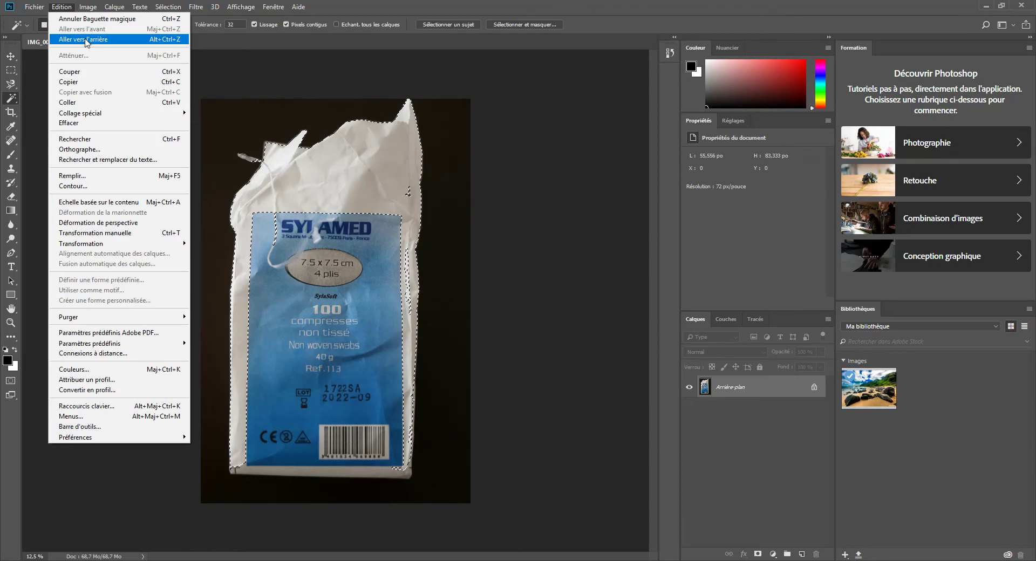
left_click(64, 38)
left_click(61, 8)
left_click(64, 39)
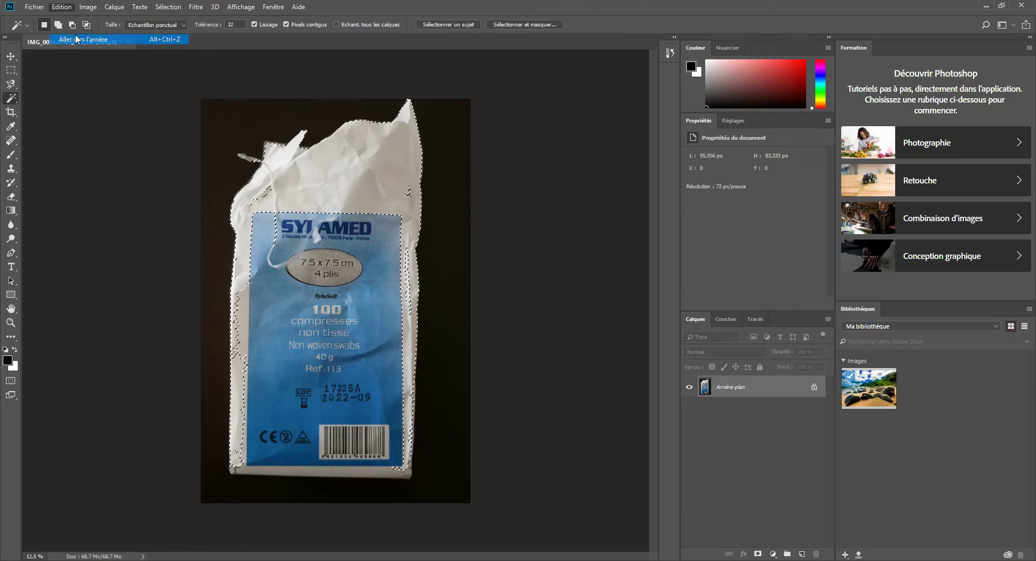
left_click(65, 8)
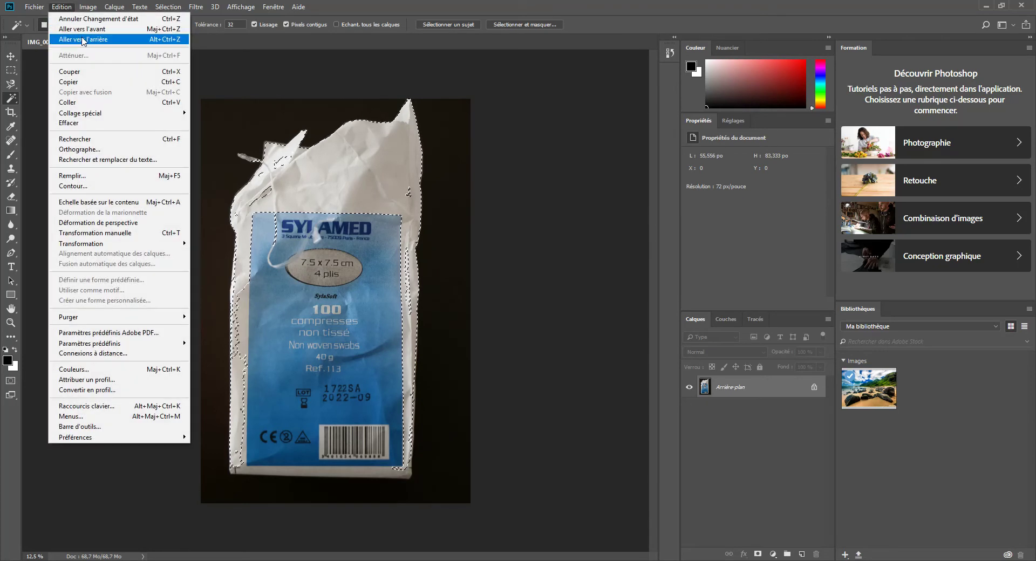
left_click(65, 38)
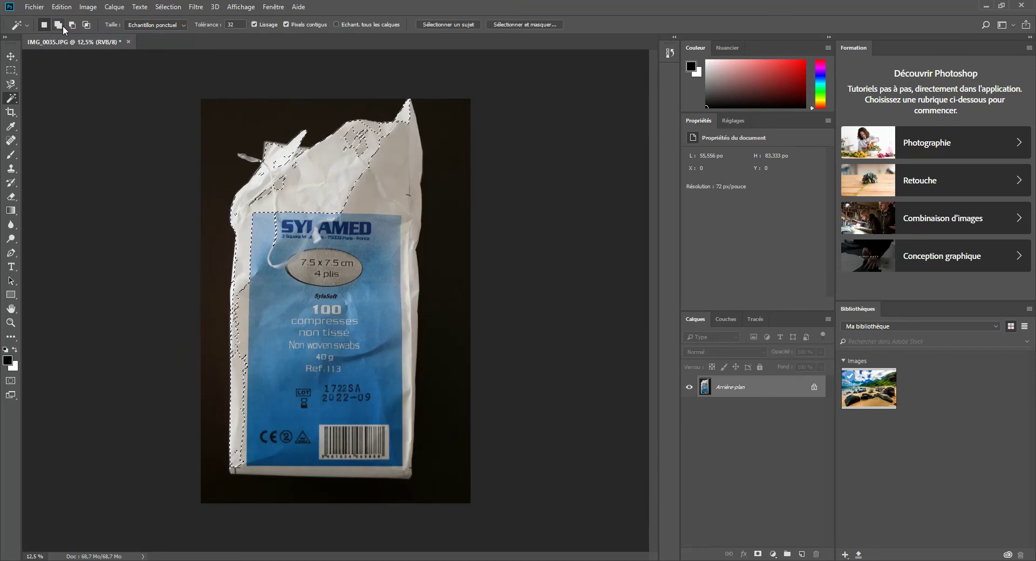
key("ctrl+d")
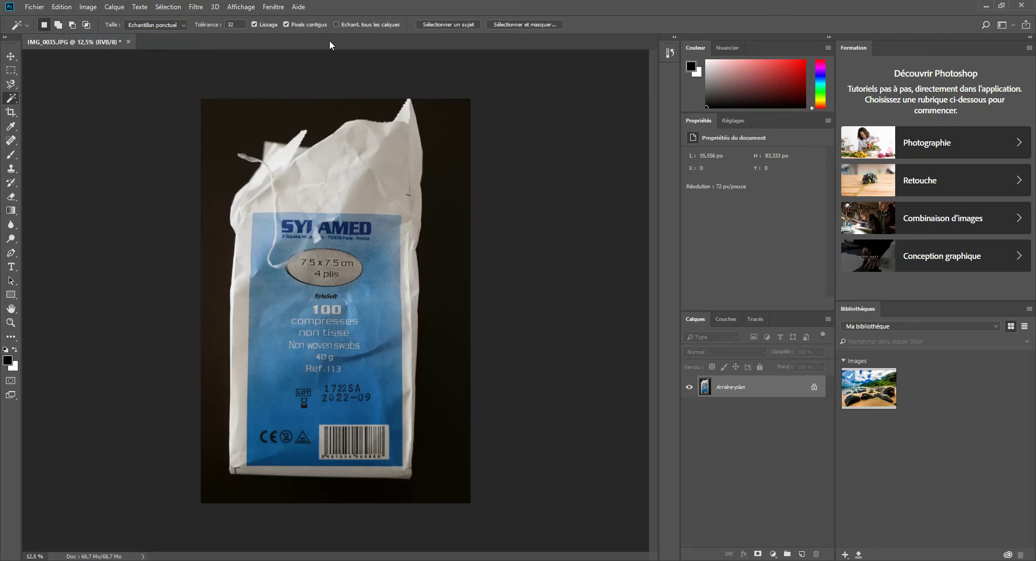
Magic Wand-select the black background, fill it with white, and deselect
left_click(262, 114)
key("BackSpace")
key("ctrl+d")
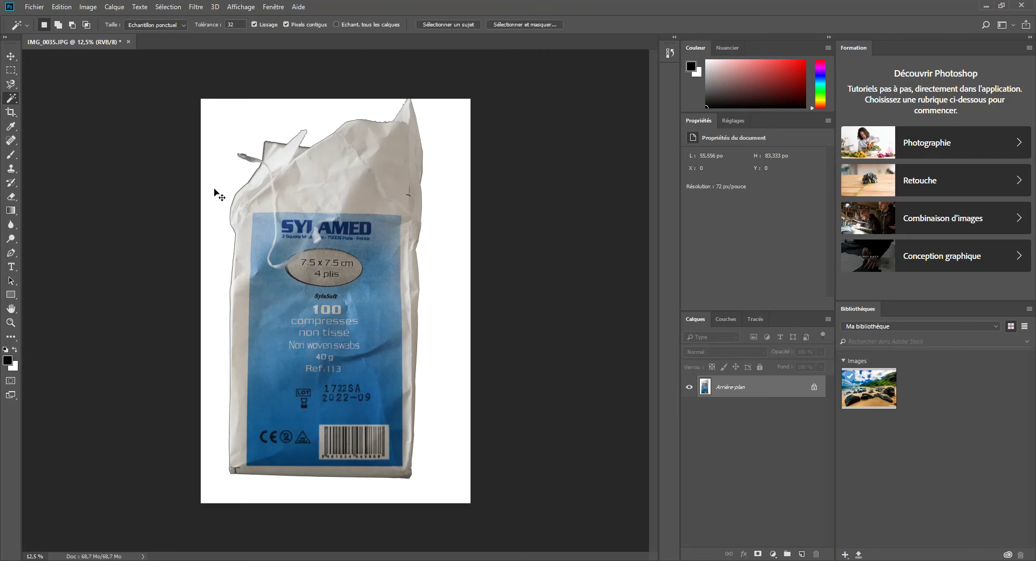
Reselect the dark background and invert the selection so only the compress package is selected
left_click(215, 193)
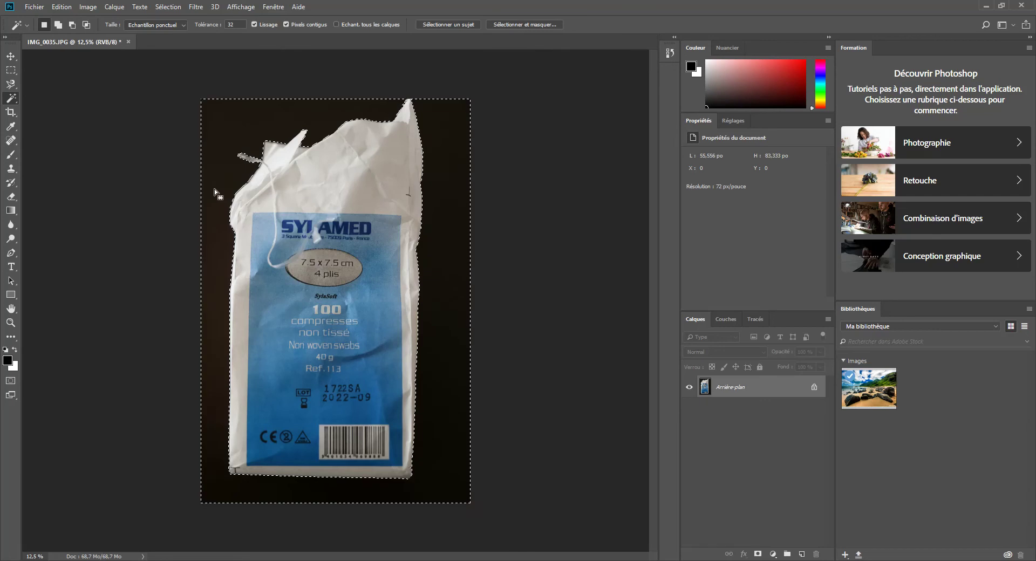
left_click(173, 8)
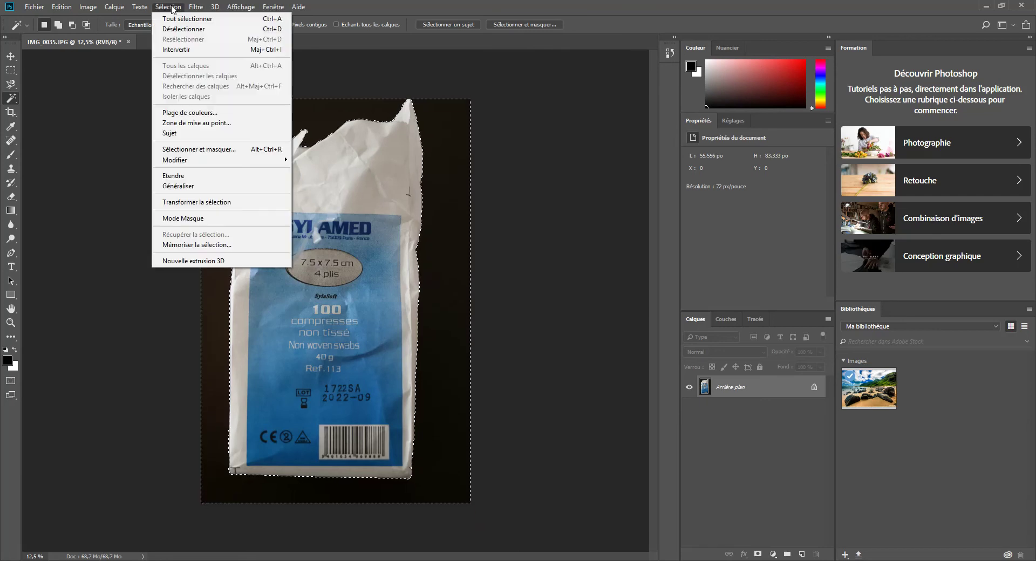
left_click(178, 51)
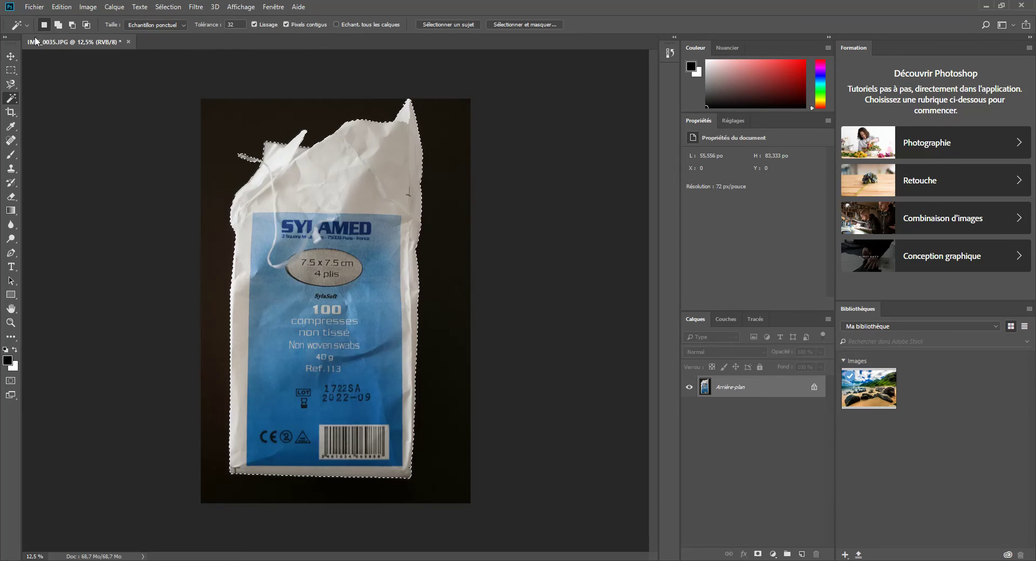
Create a blank white 4000 × 6000 px document, Sans titre-1, then return to the package photo
left_click(34, 7)
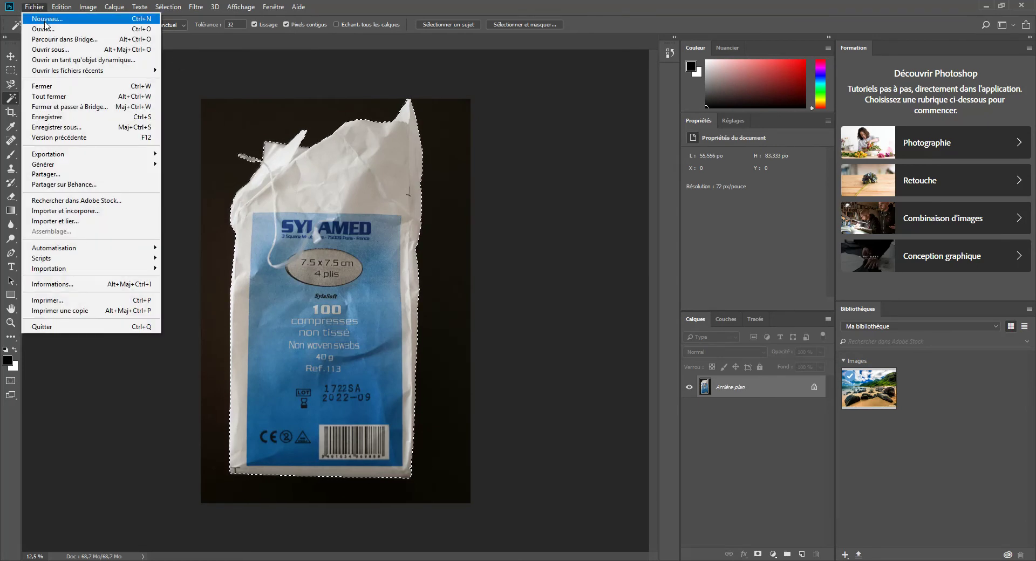
left_click(45, 22)
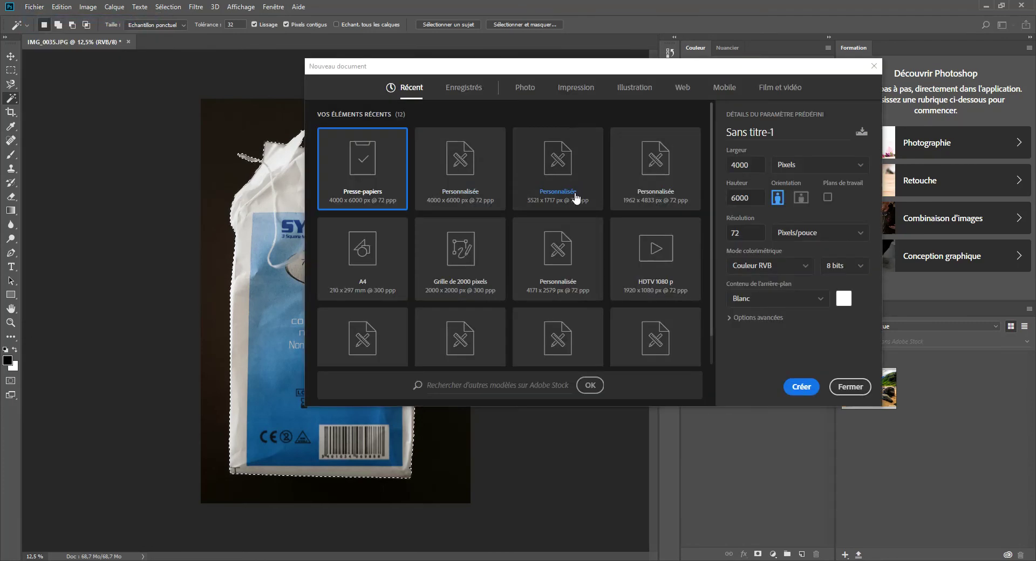
left_click(754, 169)
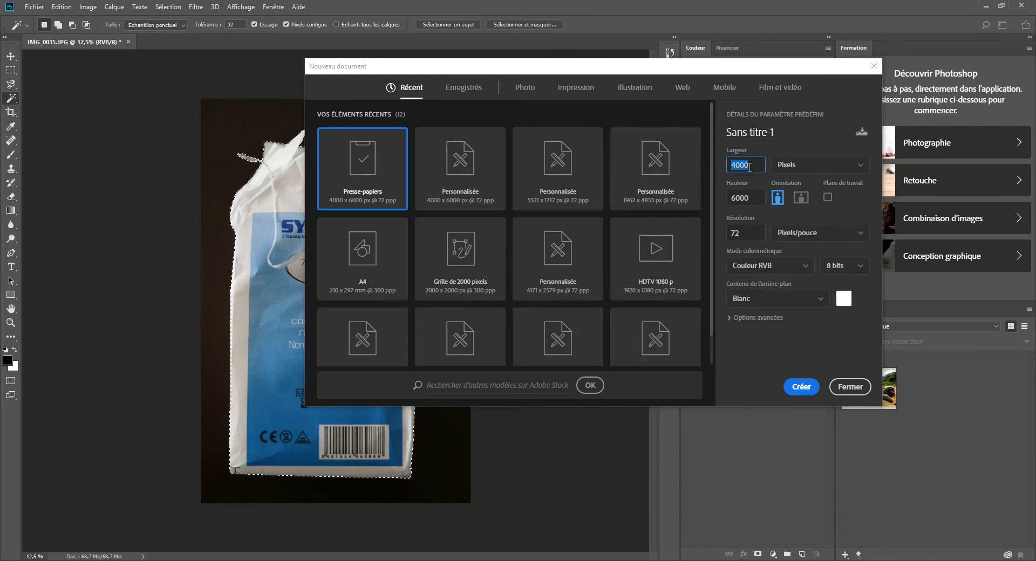
left_click(801, 386)
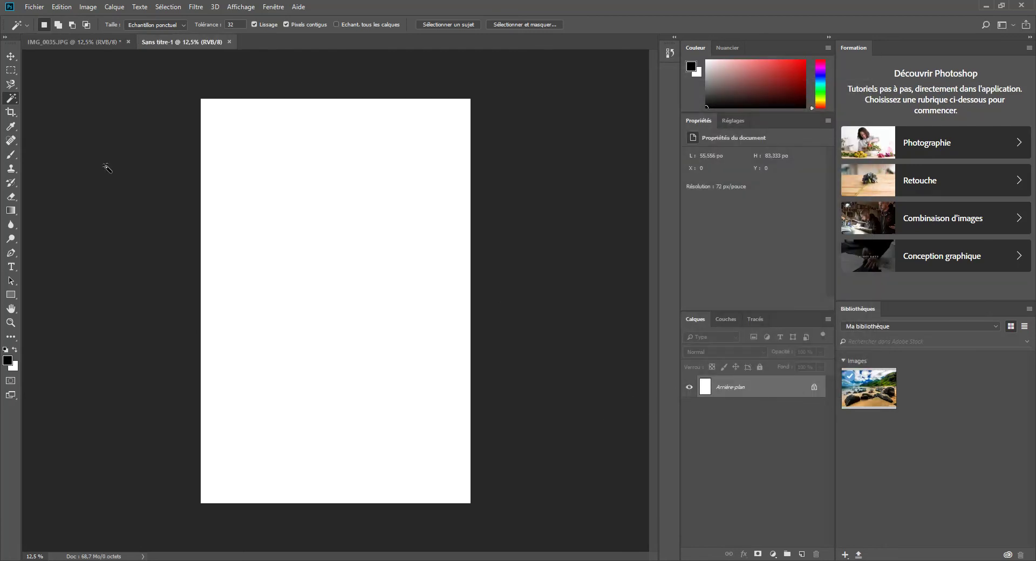
left_click(89, 44)
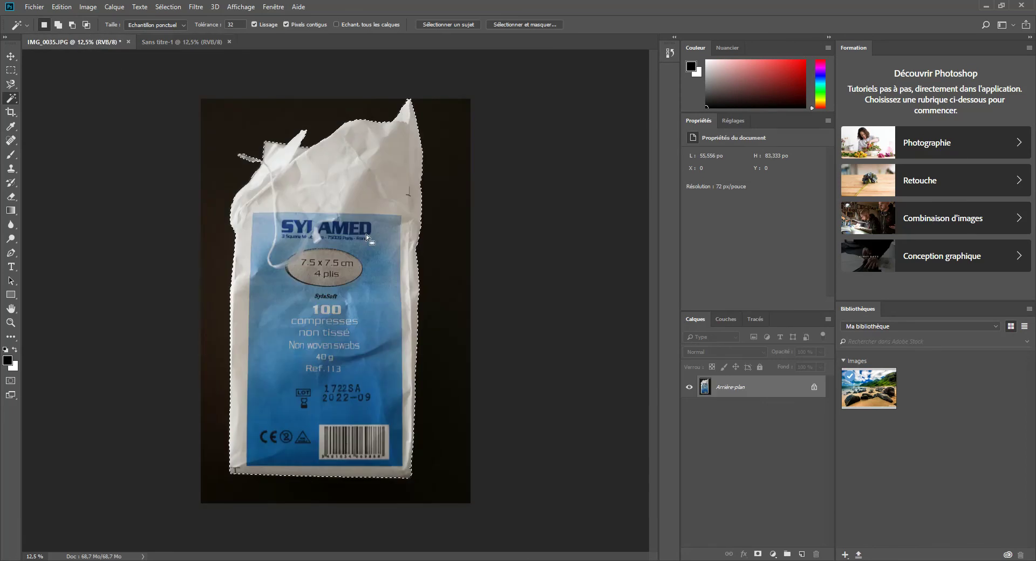
Paste the package into Sans titre-1 as Calque 1 and hide the Arrière-plan layer
key("ctrl+BackSpace")
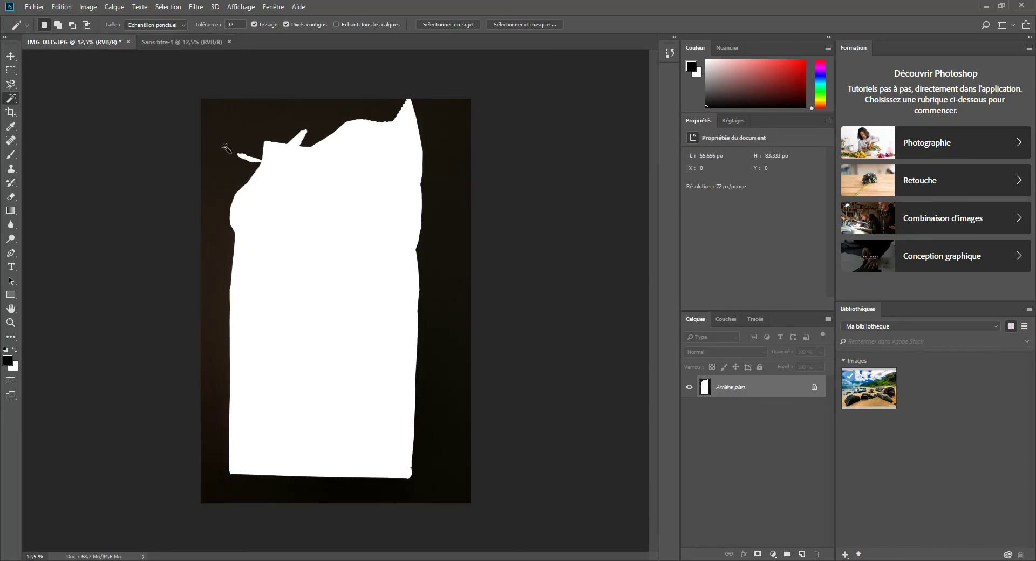
left_click(169, 46)
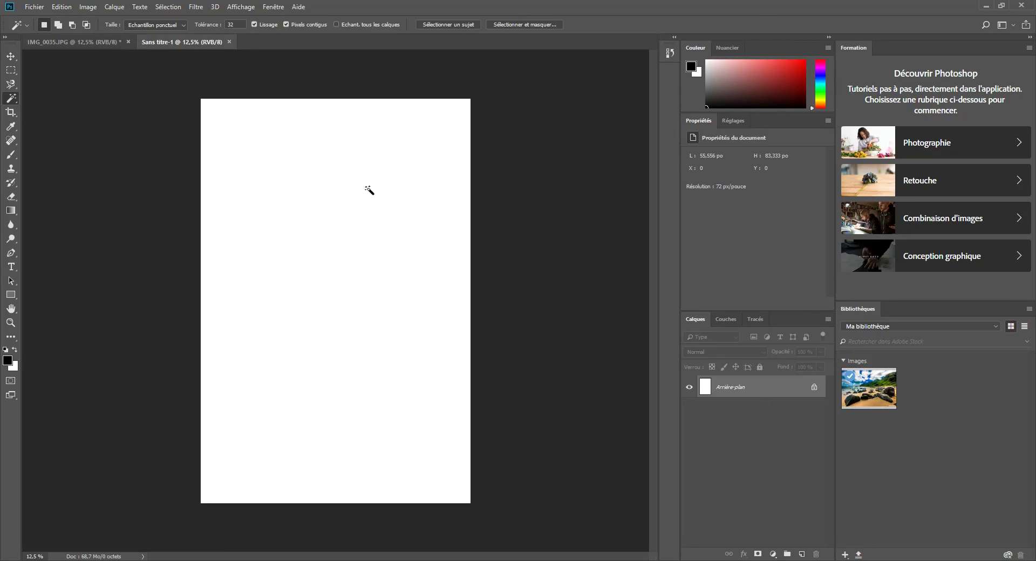
key("ctrl+v")
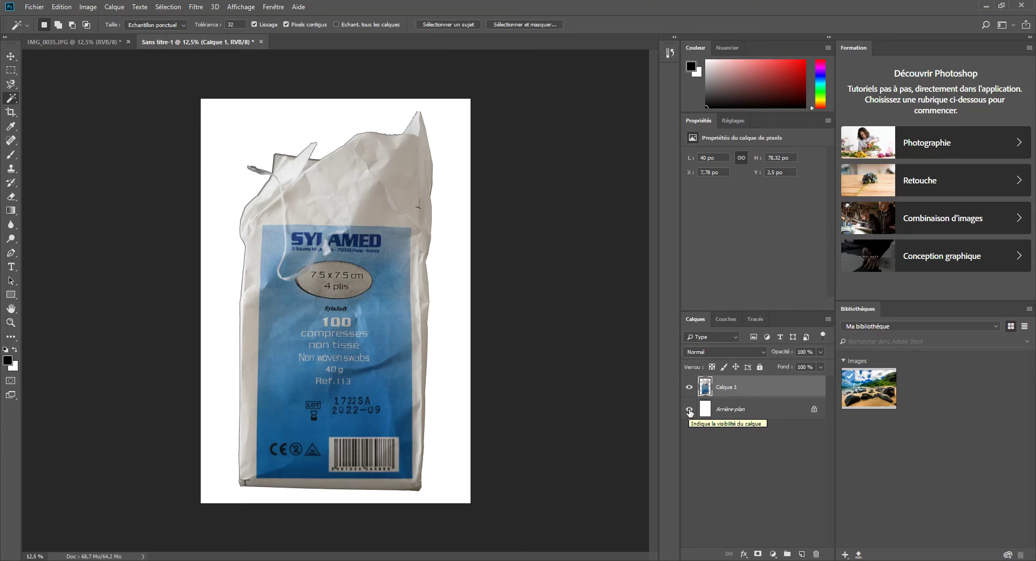
left_click(689, 410)
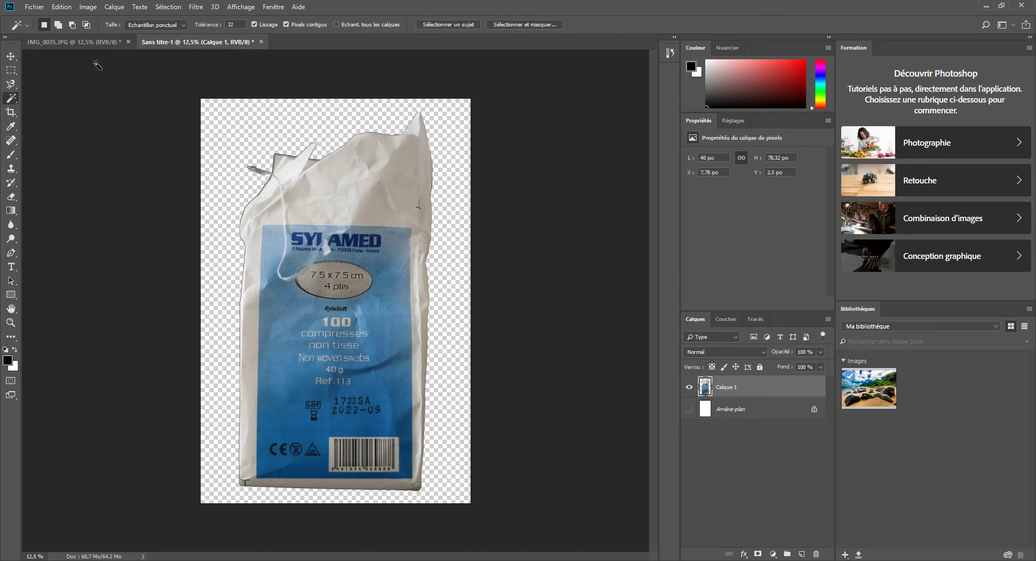
Save the cut-out as PNG file 'compresse stérile', accepting the default PNG options
left_click(36, 10)
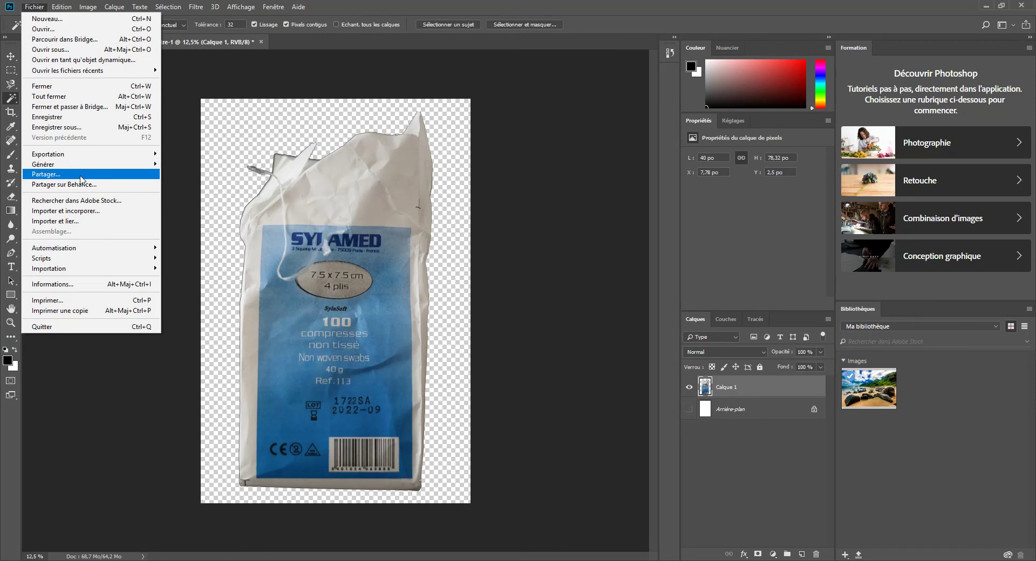
left_click(69, 128)
left_click(130, 250)
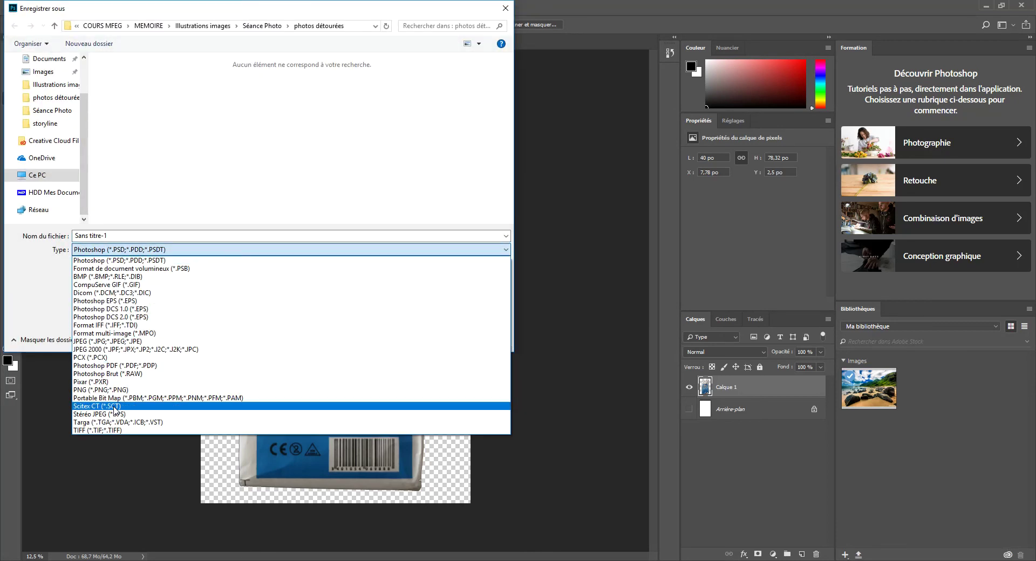
left_click(116, 389)
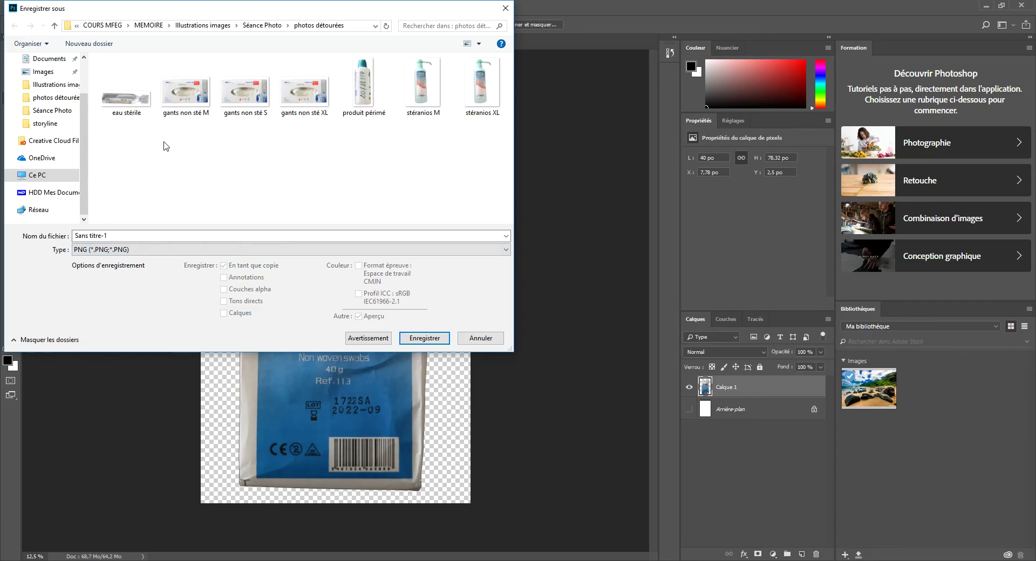
left_click(135, 235)
type("compresse stérile")
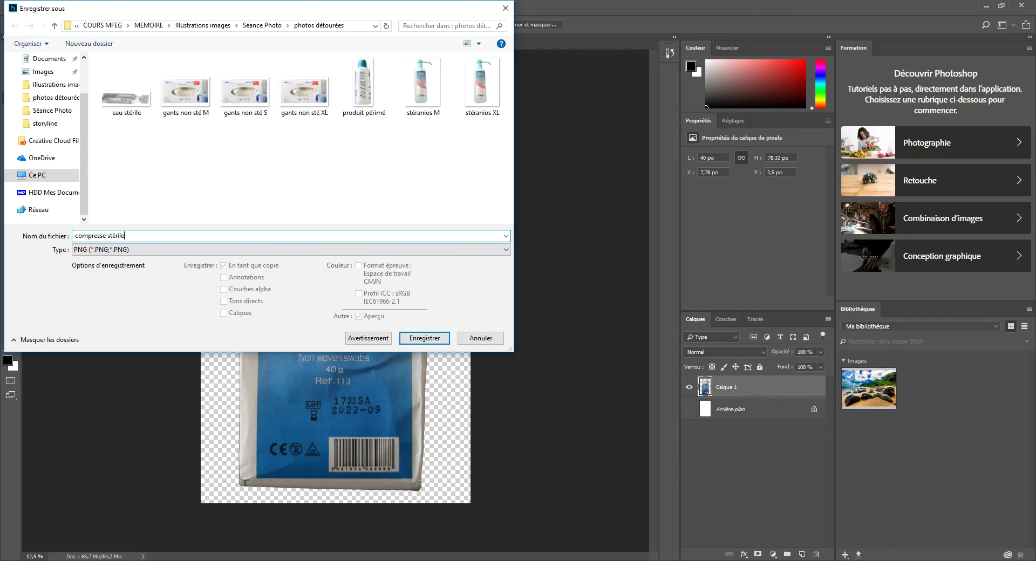
left_click(426, 339)
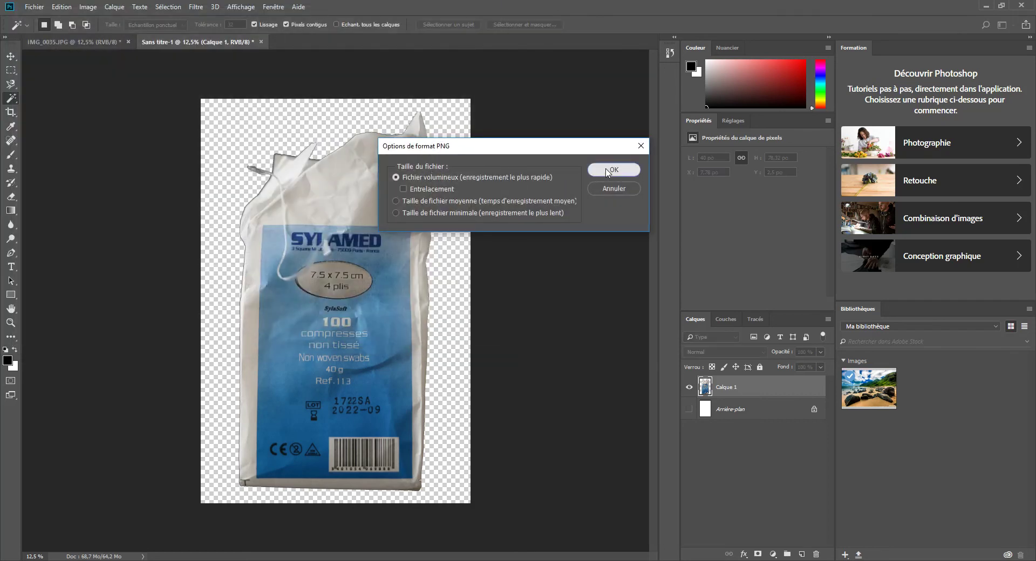
left_click(609, 171)
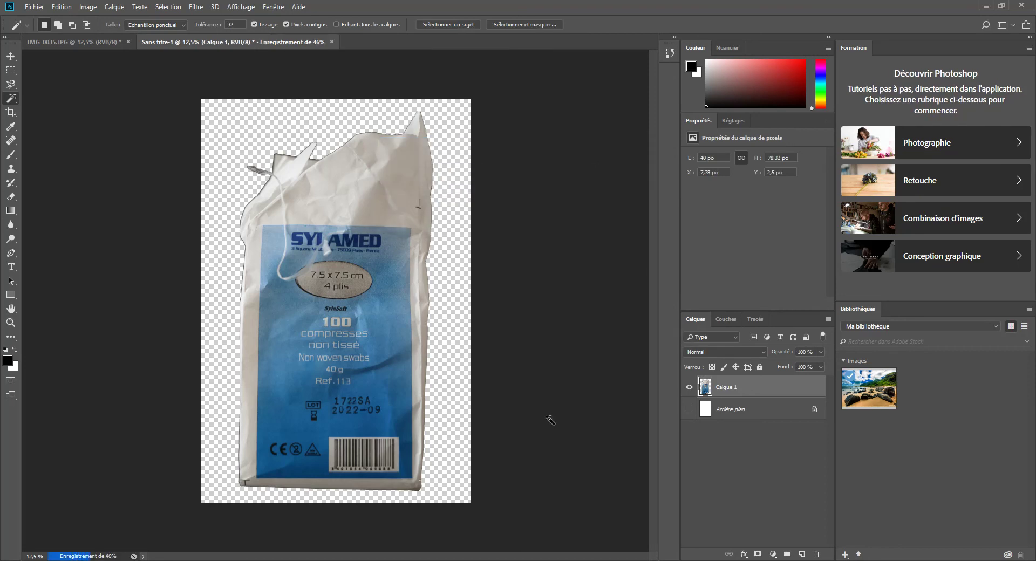
Bring Articulate Storyline slide 6.3 to the front with the Insertion ribbon showing
left_click(777, 526)
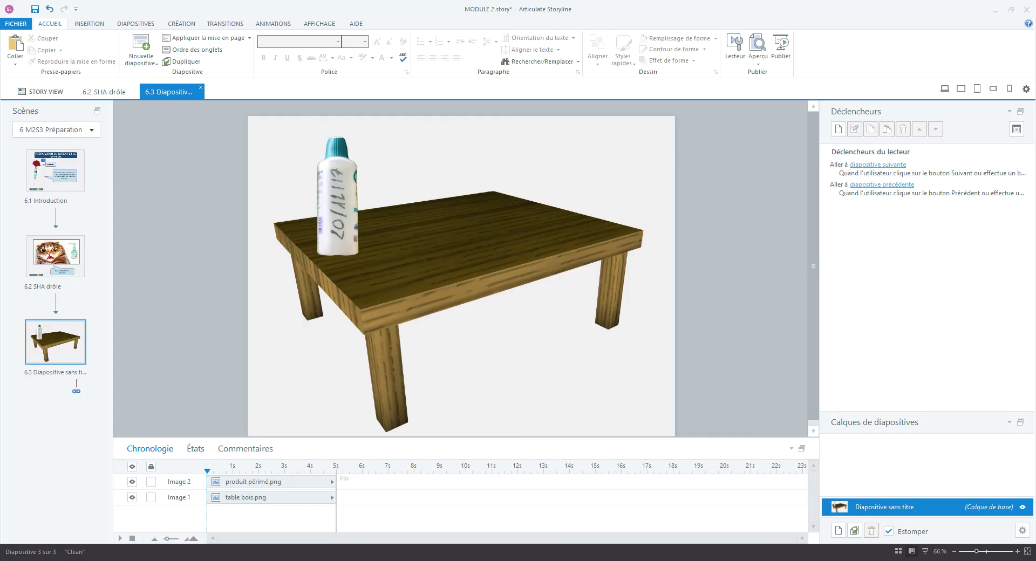
left_click(93, 24)
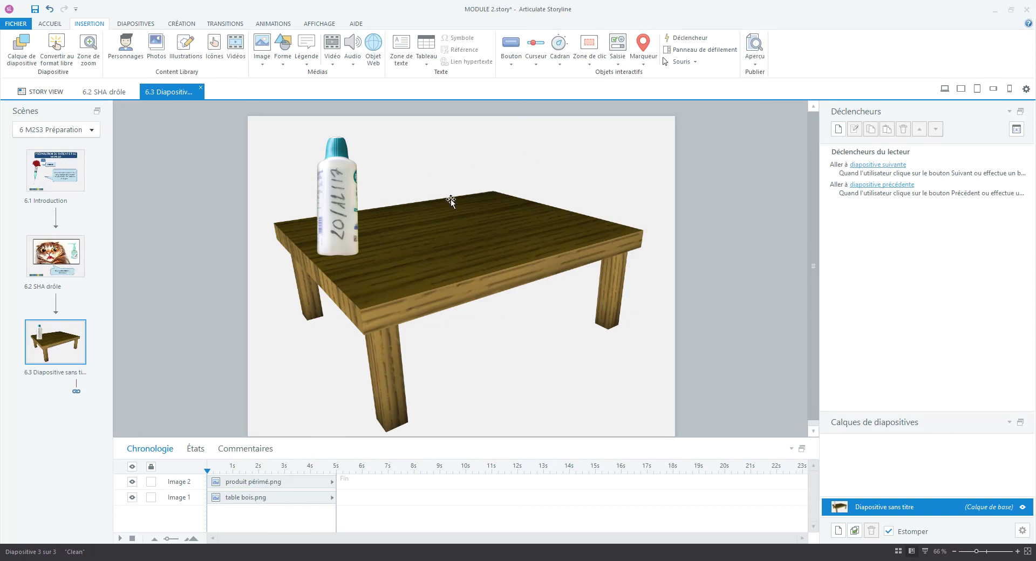
Insert the image compresse stérile.png onto slide 6.3 from file
left_click(265, 66)
left_click(286, 75)
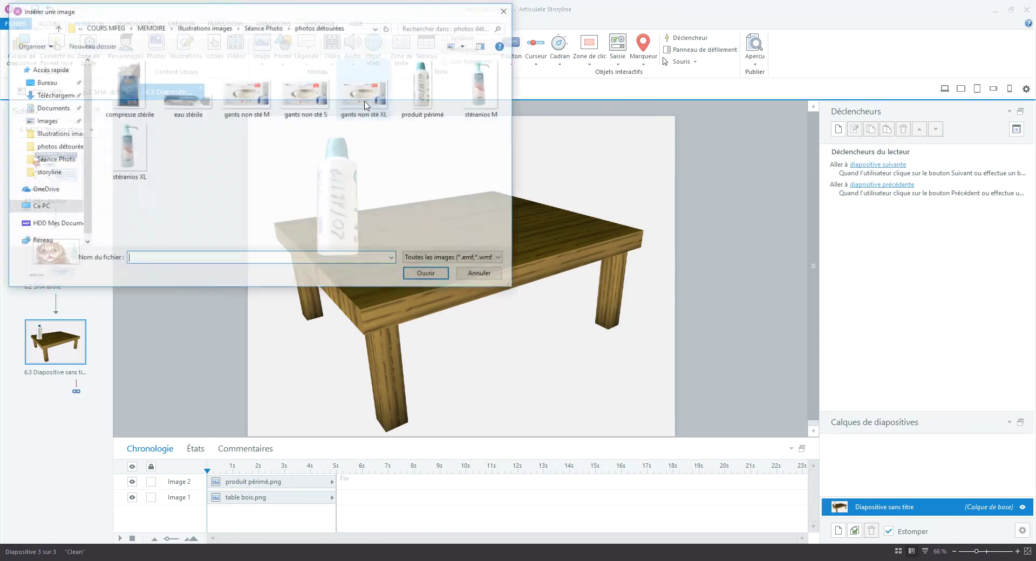
double_click(141, 87)
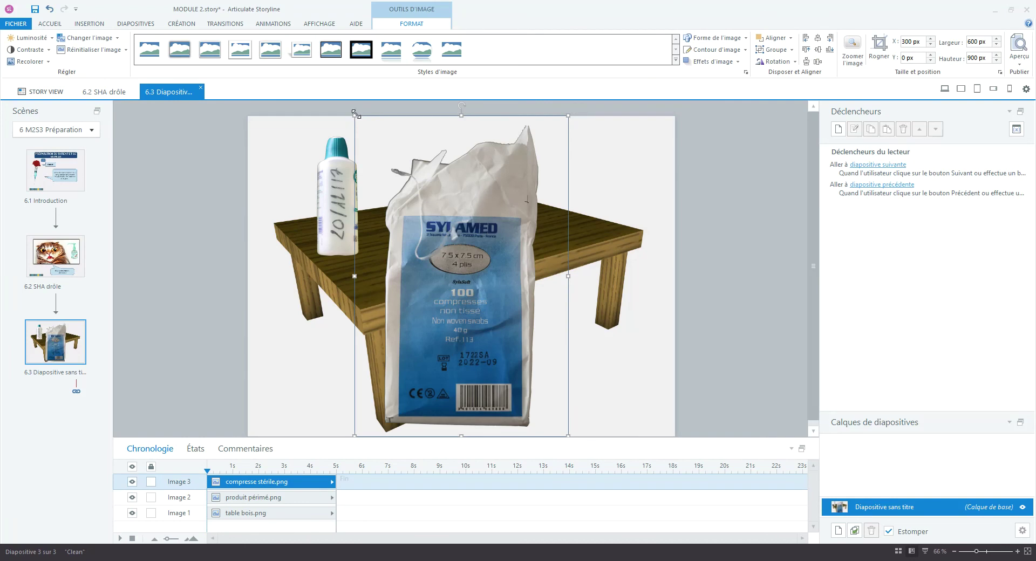
Shrink the compress image to 246 × 369 px and place it on the tabletop beside the bottle
left_click_drag(356, 114, 364, 111)
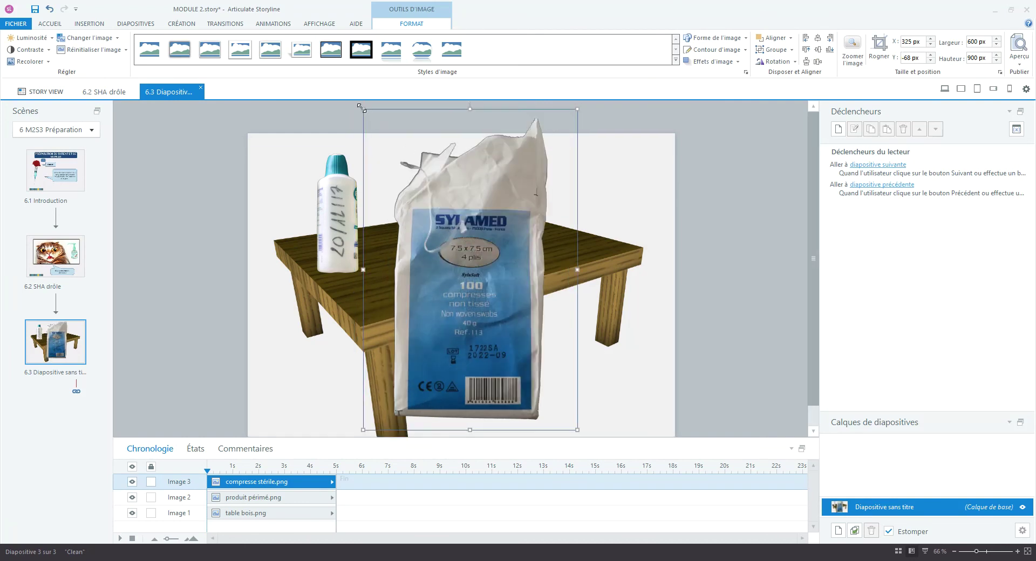
left_click_drag(361, 107, 478, 281)
left_click_drag(521, 309, 463, 161)
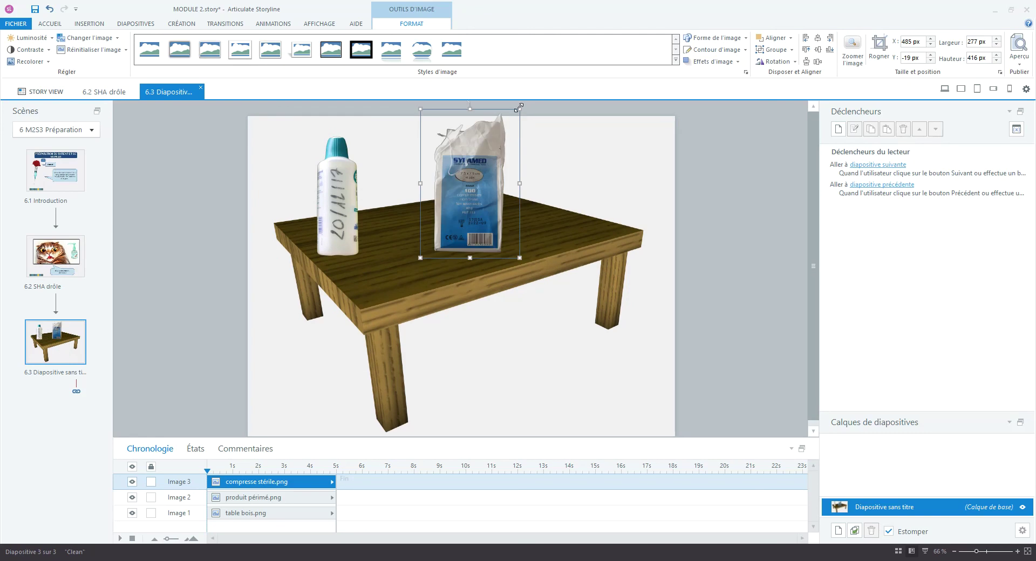
left_click_drag(492, 126, 493, 127)
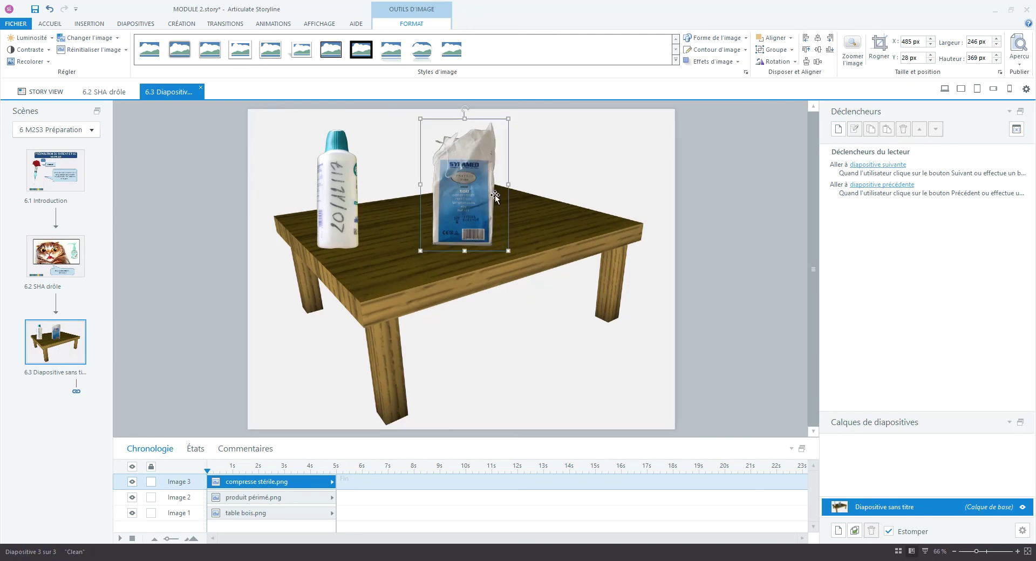